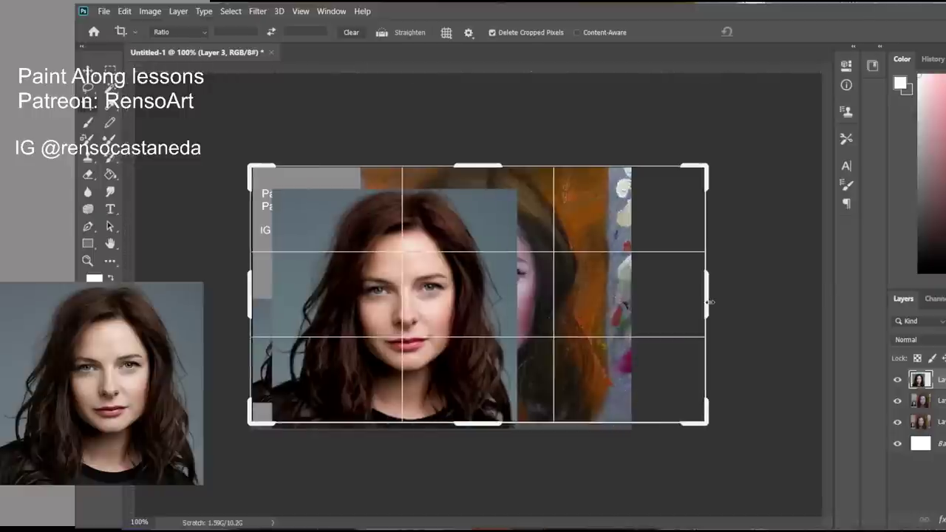
Apply the crop that extends the canvas past the painting's right side, and move the reference photo left beside the painted face
key(Return)
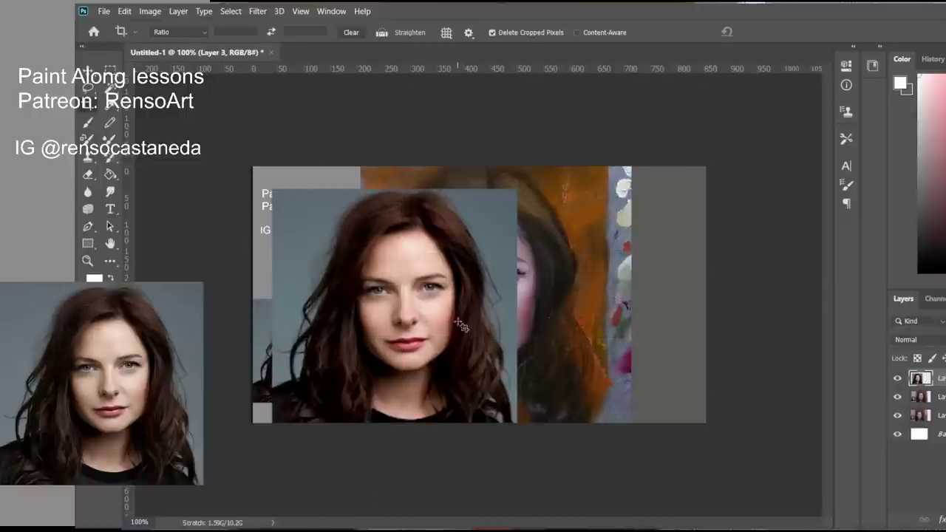
key(v)
mouse_move(410, 340)
mouse_down()
mouse_move(677, 346)
mouse_move(698, 337)
mouse_move(666, 326)
mouse_move(299, 326)
mouse_up()
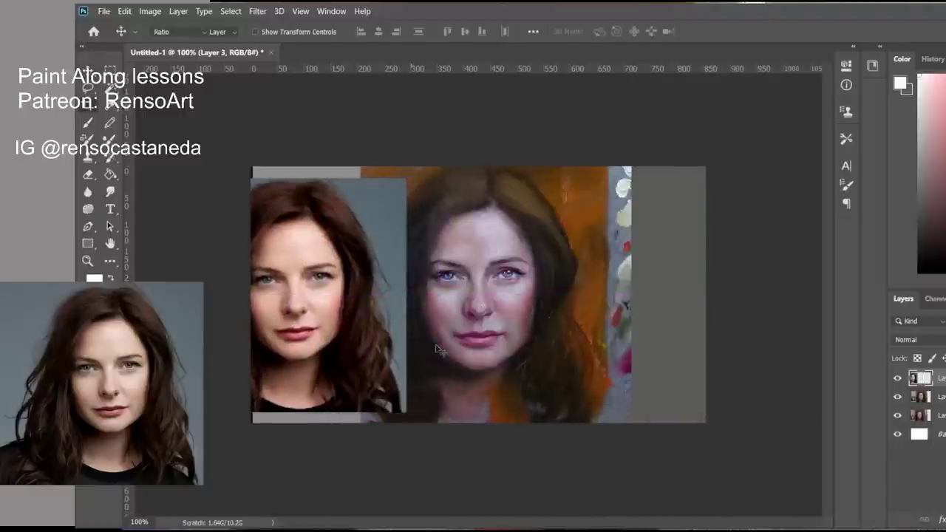
Crop the canvas to remove the empty area right of the painting and extend its left edge around the whole reference photo
key(c)
drag(709, 315, 670, 312)
key(ctrl+r)
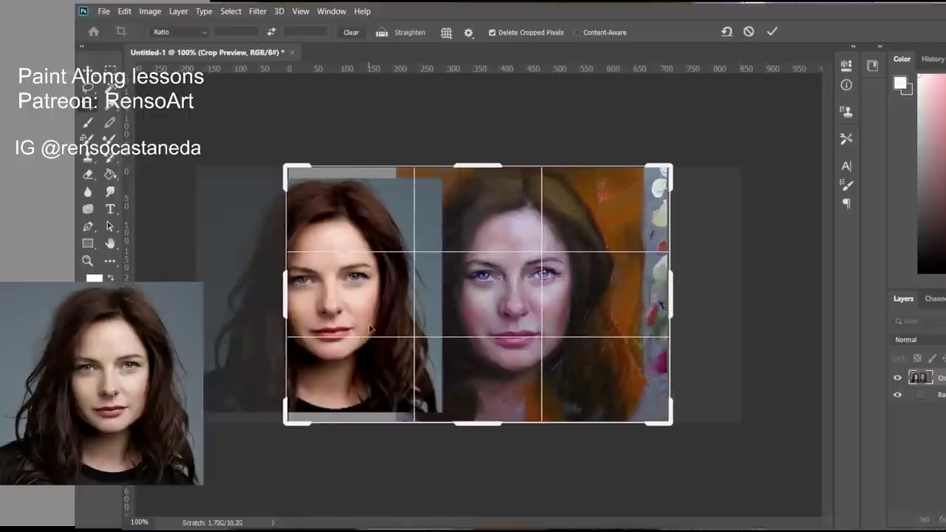
drag(294, 305, 244, 309)
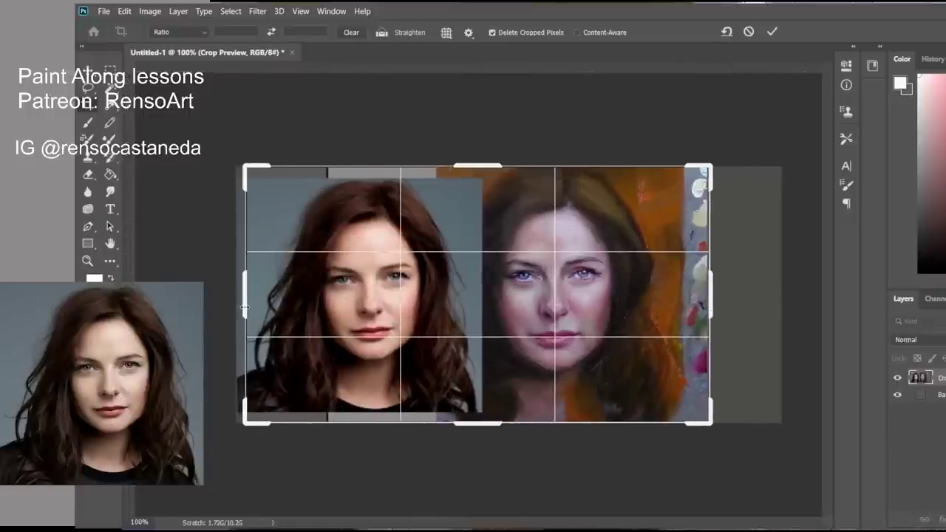
key(Return)
Shift the reference photo on Layer 3 further left to uncover more of the painted hair and background
key(v)
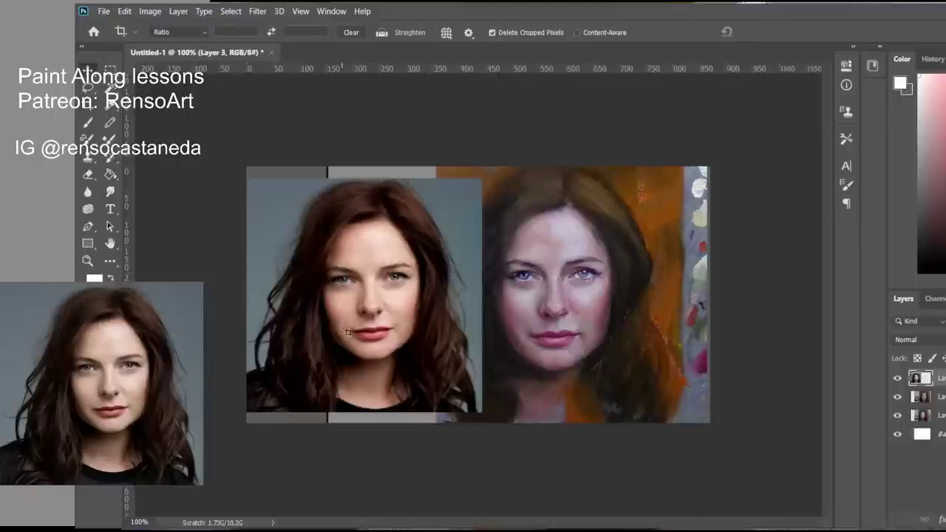
drag(382, 344, 336, 346)
ctrl+click(369, 311)
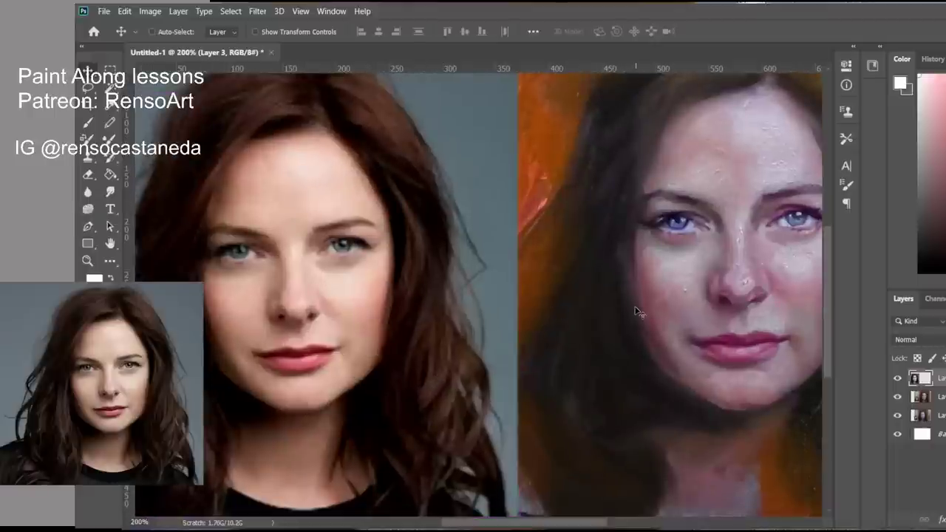
scroll(636, 310, down, 2)
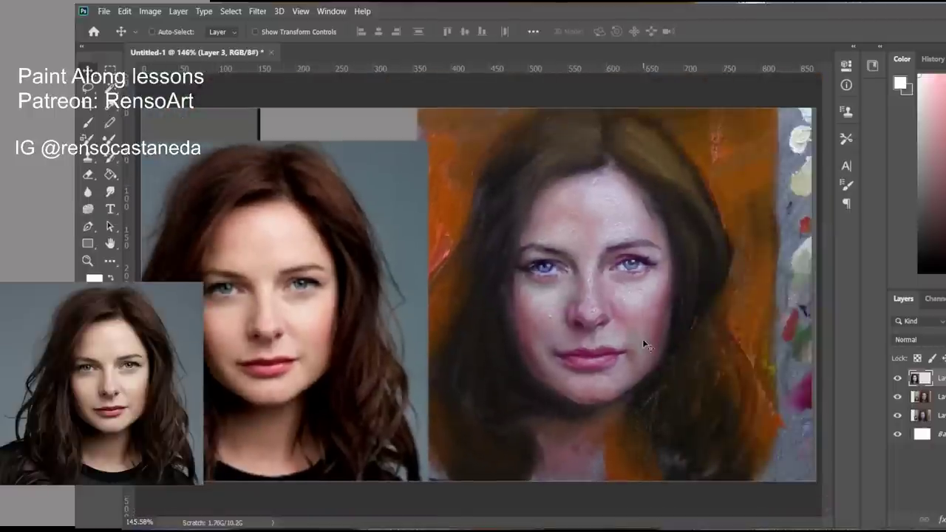
Crop the canvas's right edge inward to cut off the paint palette strip beside the portrait
key(c)
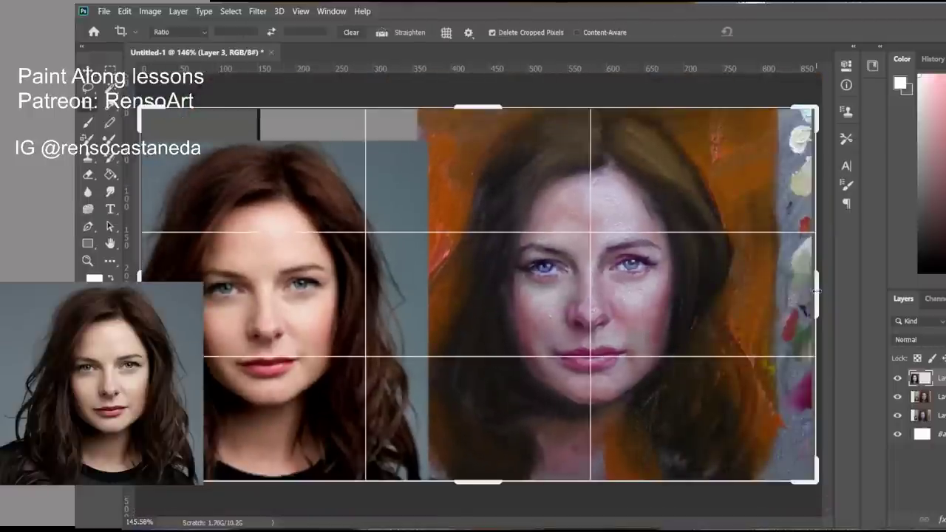
drag(817, 292, 761, 292)
key(Return)
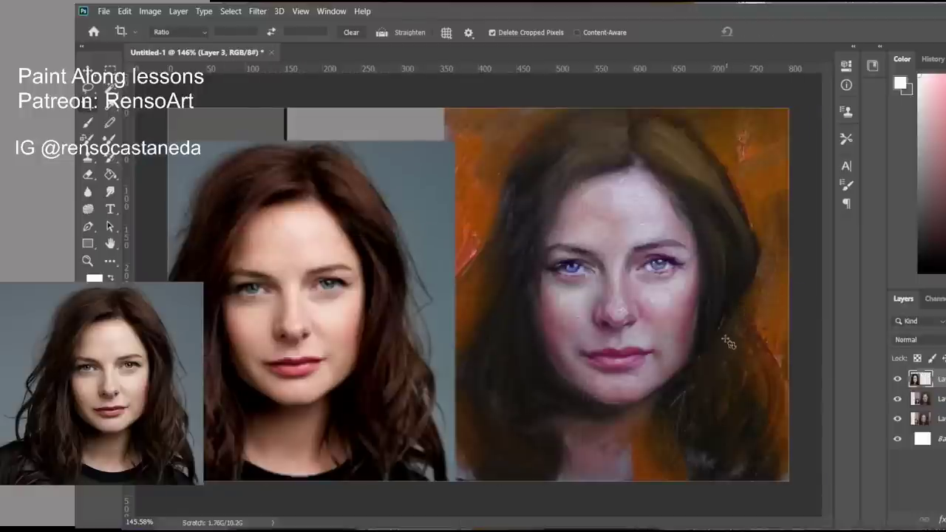
Flip the view horizontally to compare the photo and painting mirrored, and flip it back
key(ctrl+shift+h)
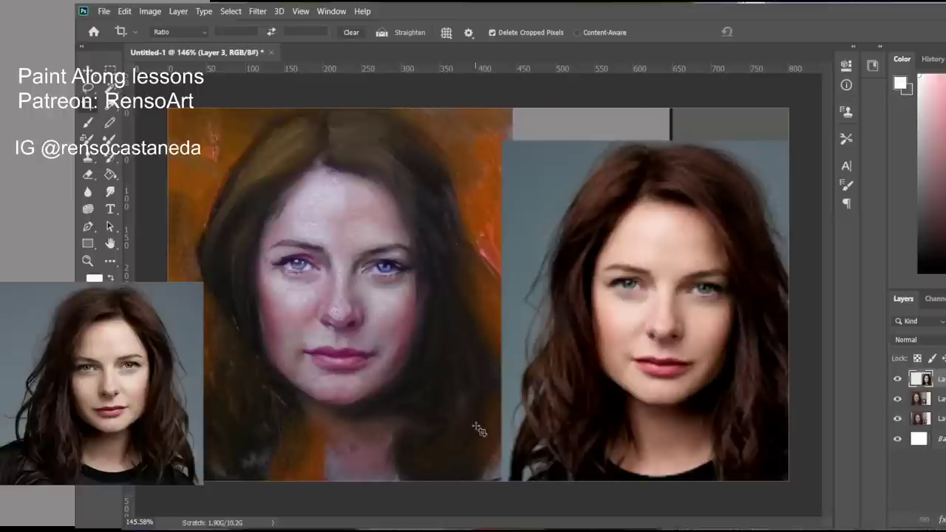
key(ctrl+shift+h)
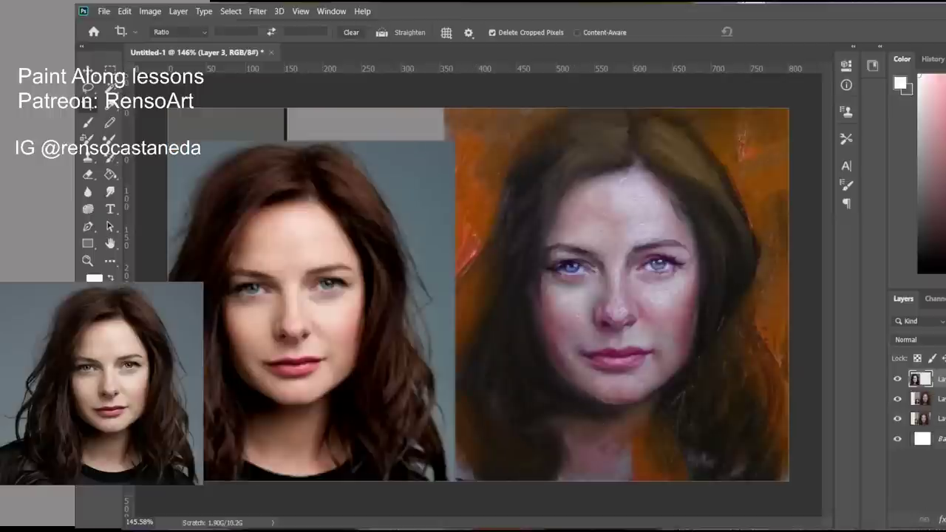
With the photo layer temporarily hidden, paint dark blue over the orange background around the portrait's hair on Layer 2
click(898, 380)
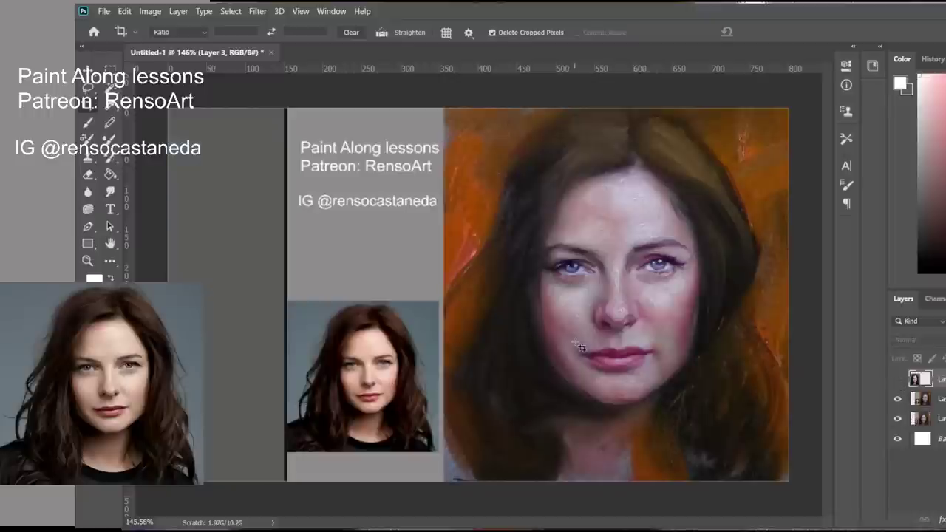
key(b)
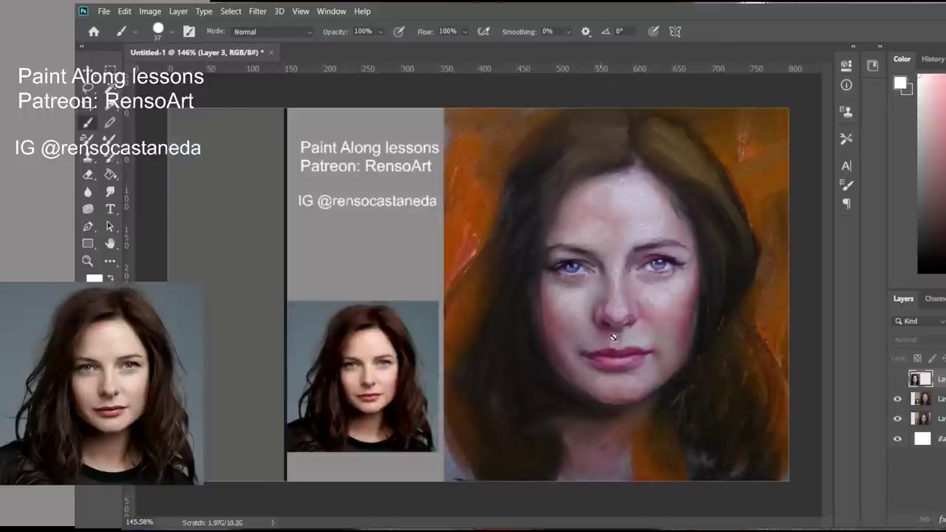
click(930, 399)
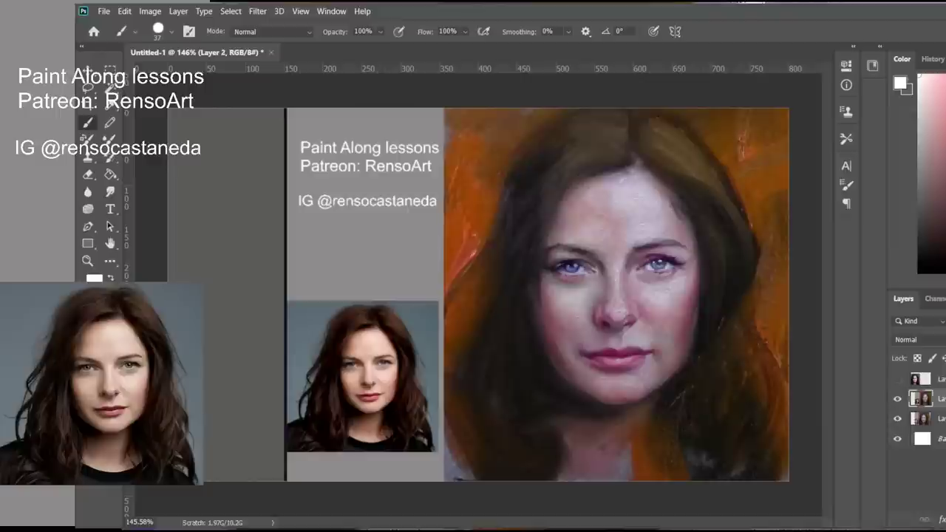
click(932, 189)
mouse_move(725, 123)
mouse_down()
mouse_move(770, 189)
mouse_move(797, 396)
mouse_up()
mouse_move(473, 122)
mouse_down()
mouse_move(459, 227)
mouse_move(444, 253)
mouse_move(481, 133)
mouse_move(520, 105)
mouse_up()
mouse_move(725, 96)
mouse_down()
mouse_move(803, 406)
mouse_move(798, 437)
mouse_up()
drag(454, 279, 451, 333)
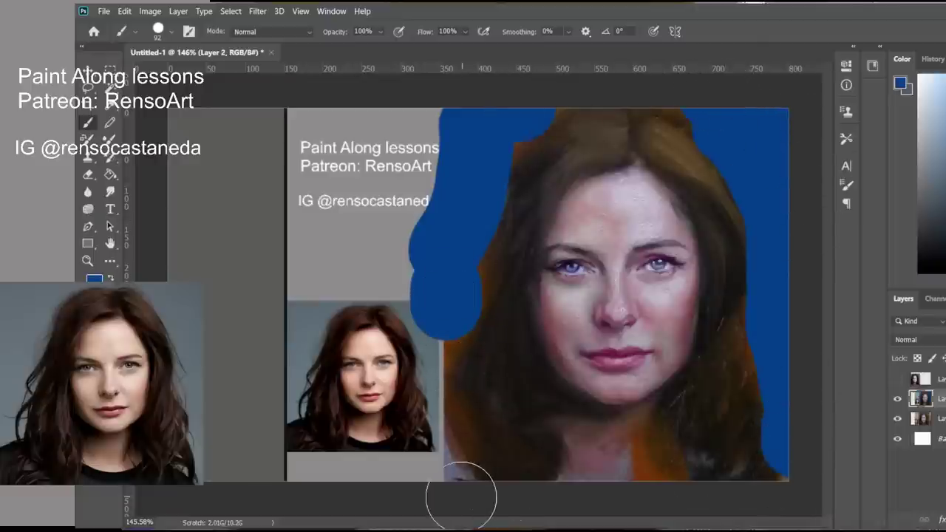
click(898, 379)
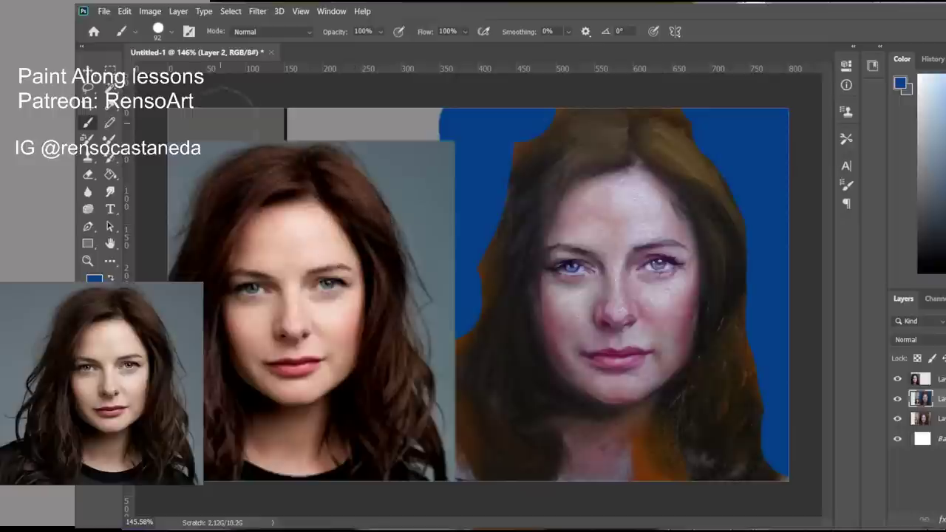
Select a tall rectangular strip over the reference photo's right edge and try deleting it from Layer 2
key(v)
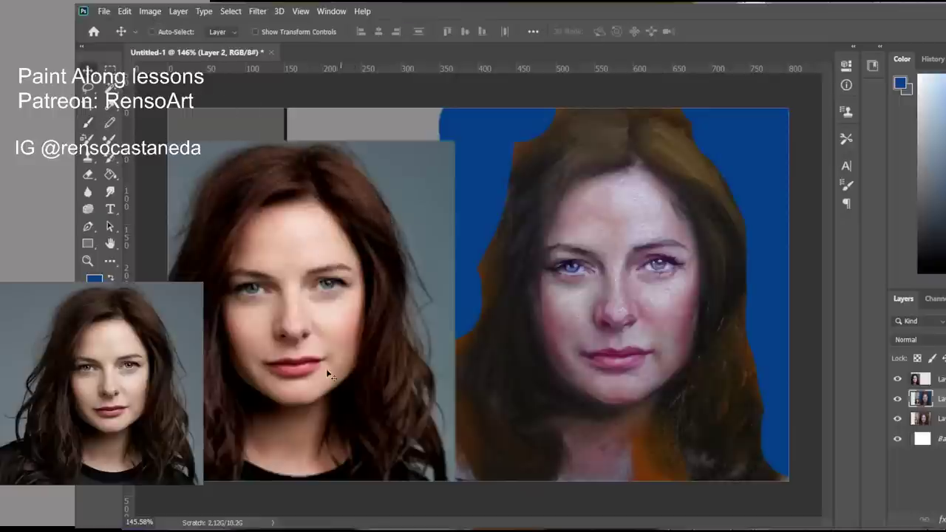
key(m)
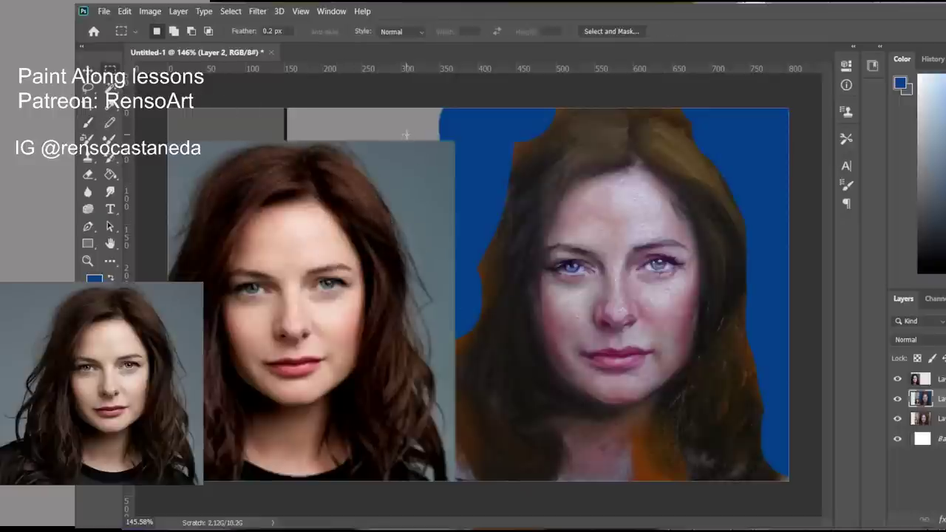
drag(407, 135, 510, 490)
key(Delete)
key(ctrl+d)
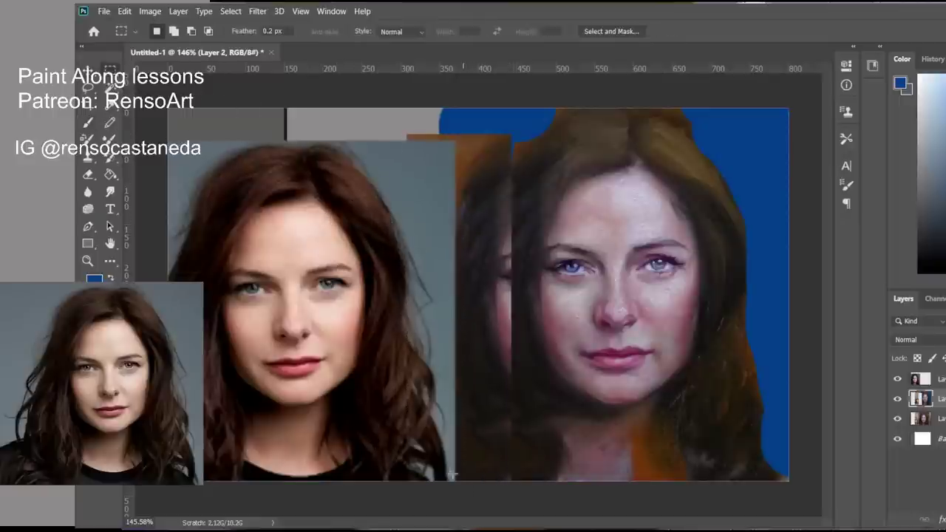
key(ctrl+z)
Delete the selected strip from the reference photo on Layer 3, deselect, and move the photo right against the painted hair
key(Delete)
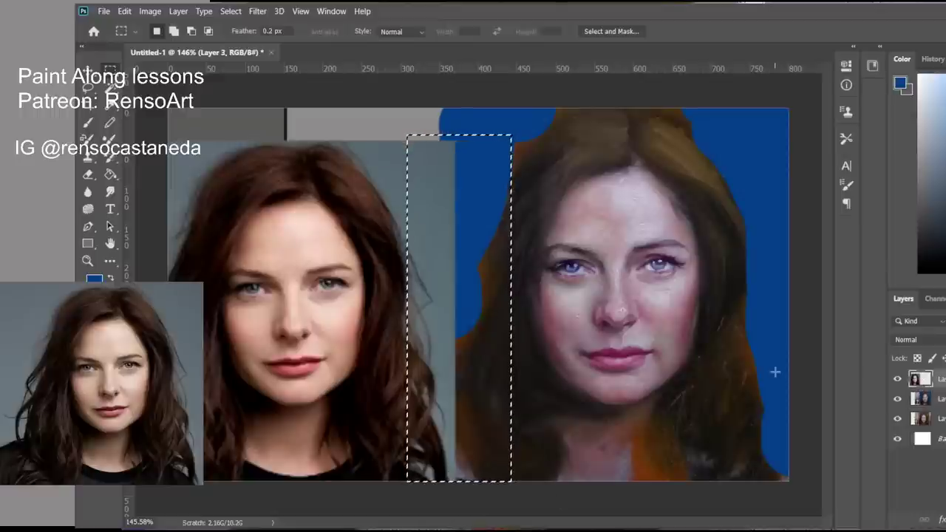
key(ctrl+z)
key(ctrl+z)
key(ctrl+z)
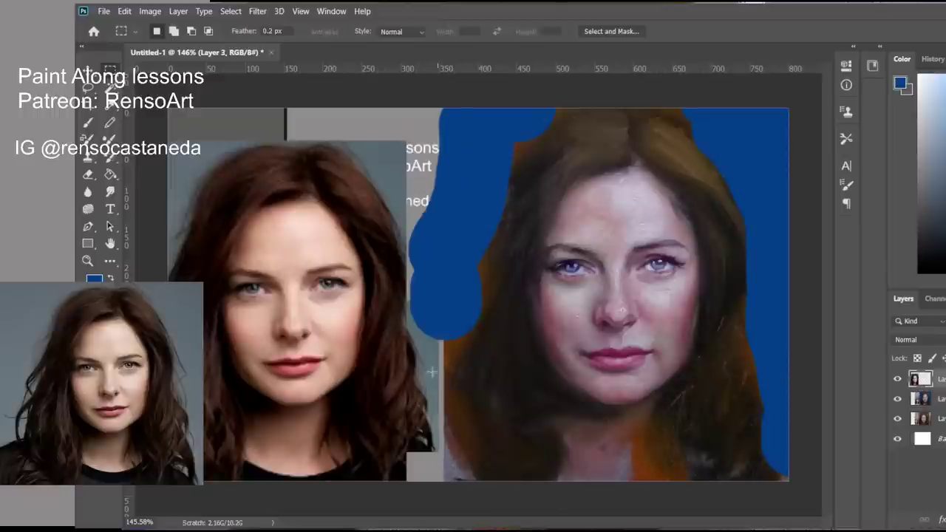
key(v)
drag(288, 364, 361, 365)
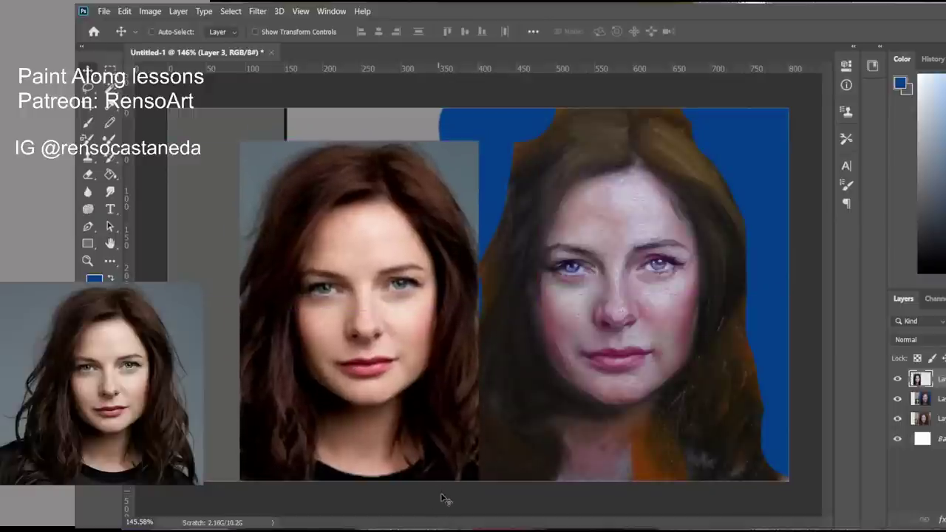
Reduce the brush size to 25 and mark the painted face's left jaw edge with a blue stroke, undoing each trial stroke
key(b)
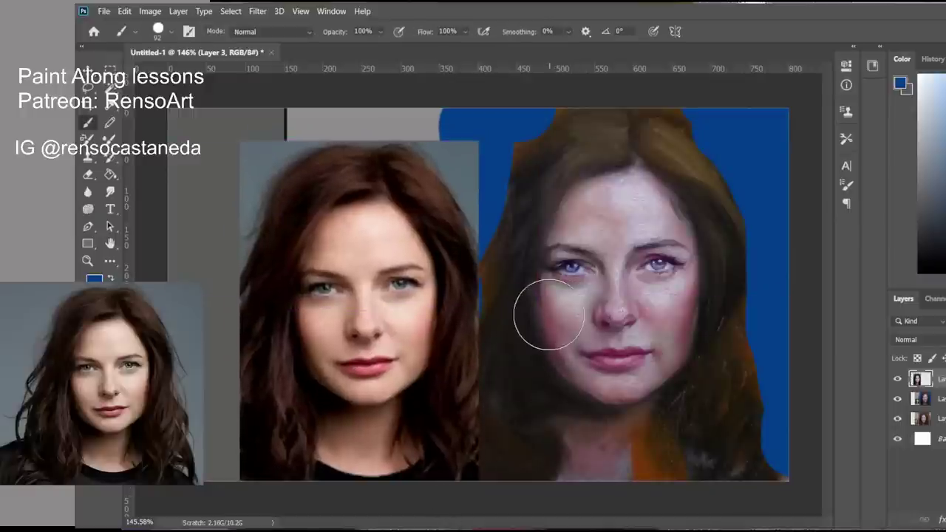
drag(547, 314, 564, 346)
key(ctrl+z)
key(bracketleft)
key(bracketleft)
key(bracketleft)
key(bracketleft)
key(bracketleft)
key(bracketleft)
key(bracketleft)
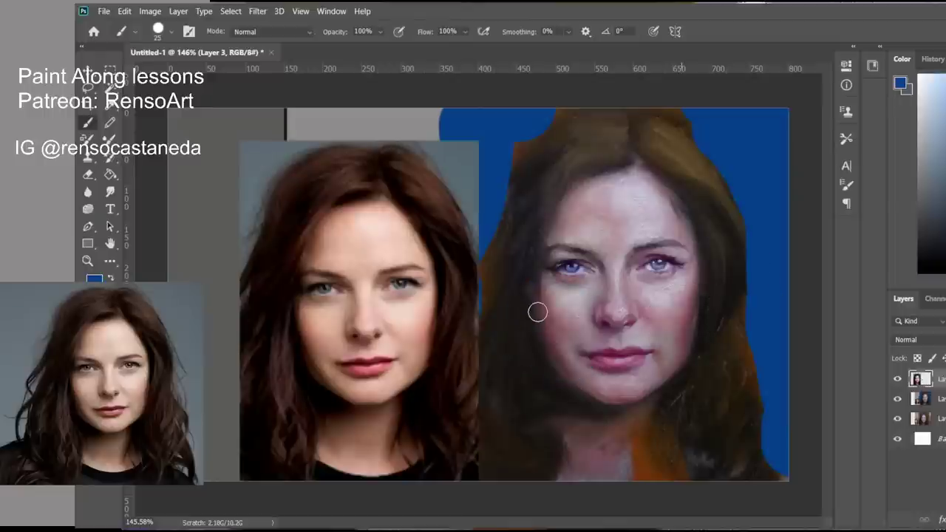
drag(537, 311, 568, 389)
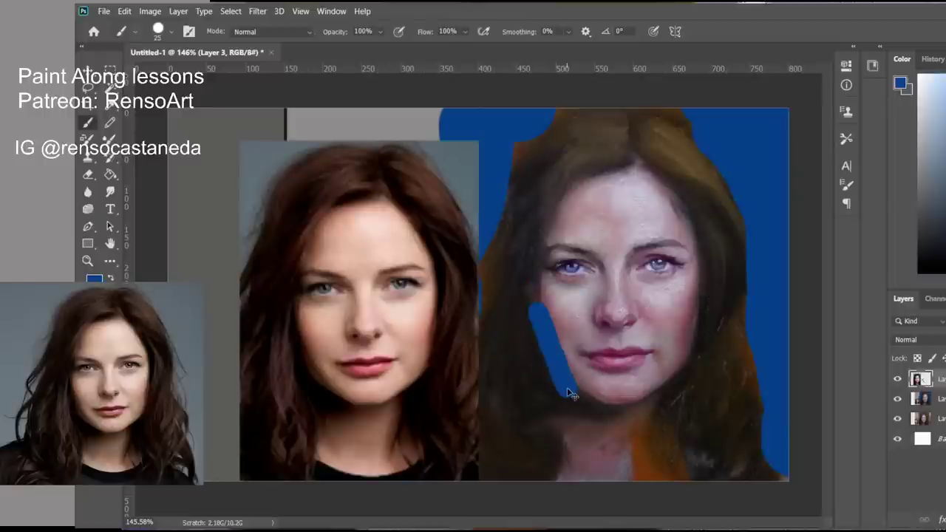
key(ctrl+z)
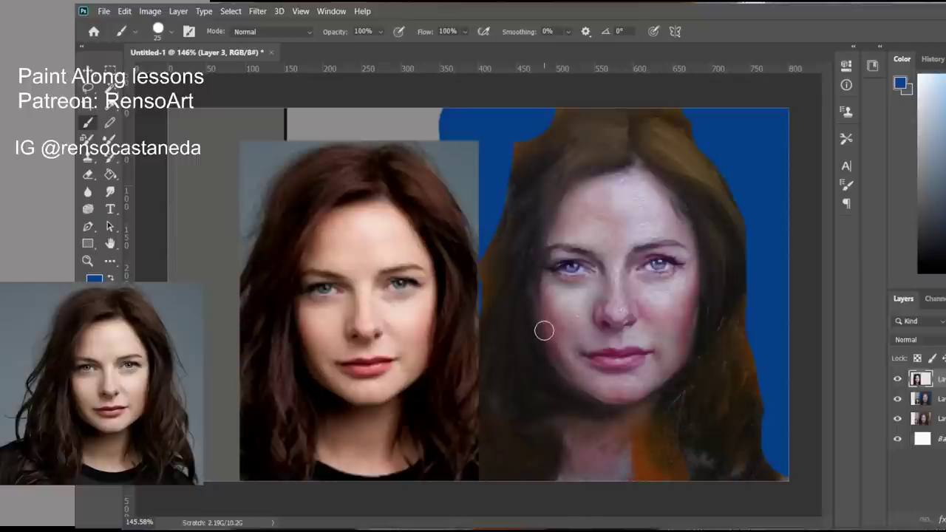
Mark the painted lower left cheek and the underside of the chin with blue strokes, undoing each mark
drag(544, 331, 575, 377)
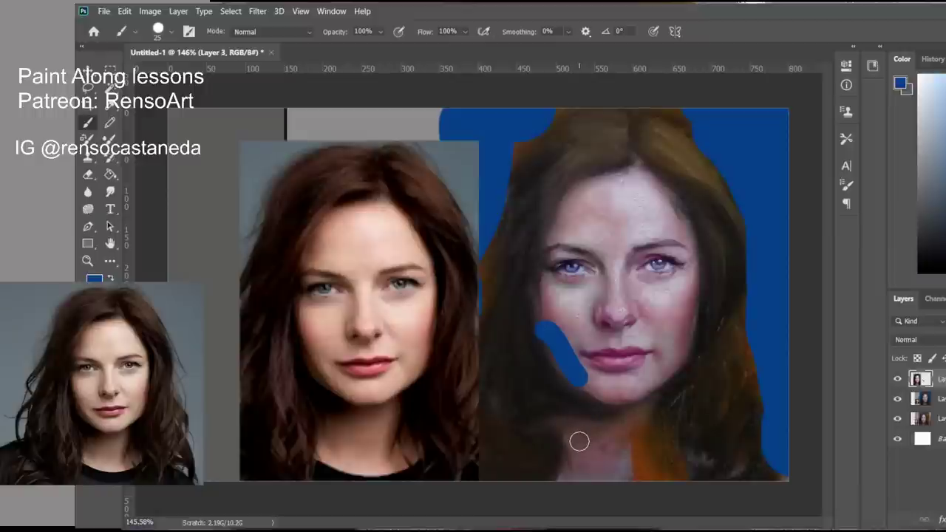
key(ctrl+z)
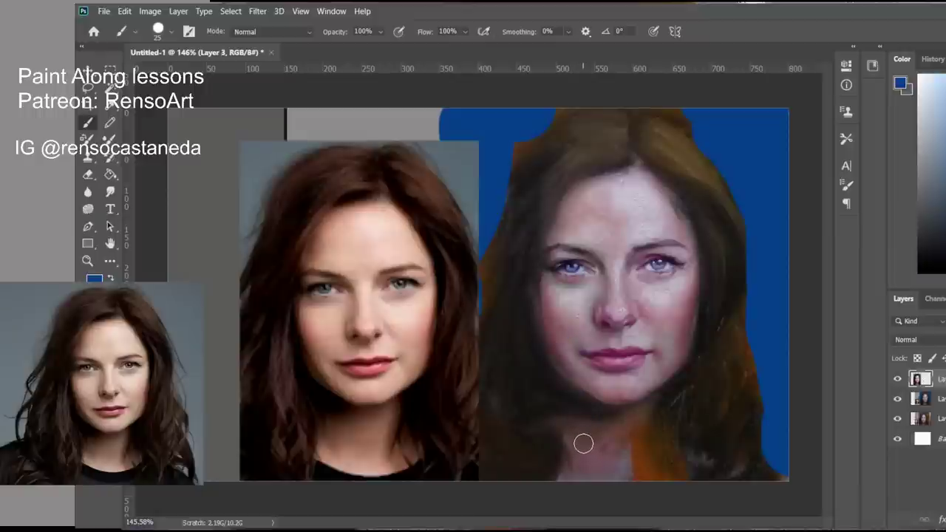
drag(595, 401, 630, 403)
key(ctrl+z)
Reduce the brush size to 9, mark the right part of the painted lower lip in blue, and undo the mark
key(bracketleft)
key(bracketleft)
key(bracketleft)
key(bracketleft)
drag(643, 360, 631, 365)
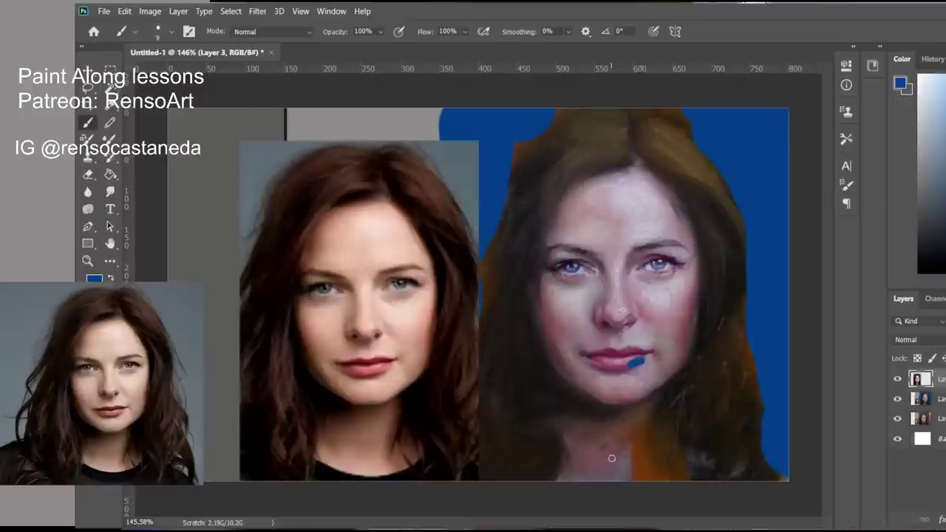
key(ctrl+z)
Mark the inner corners of both painted eyes beside the nose bridge with short blue strokes, and undo them
key(ctrl+plus)
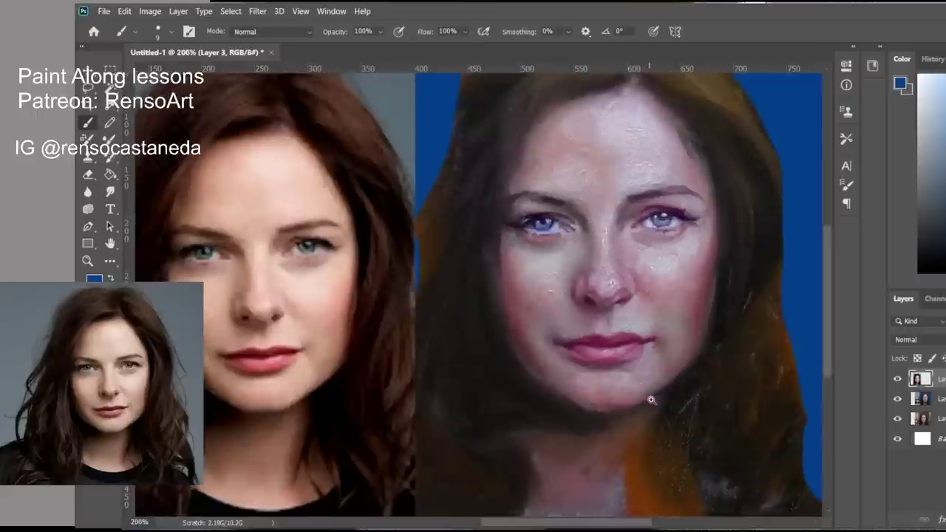
drag(625, 409, 667, 450)
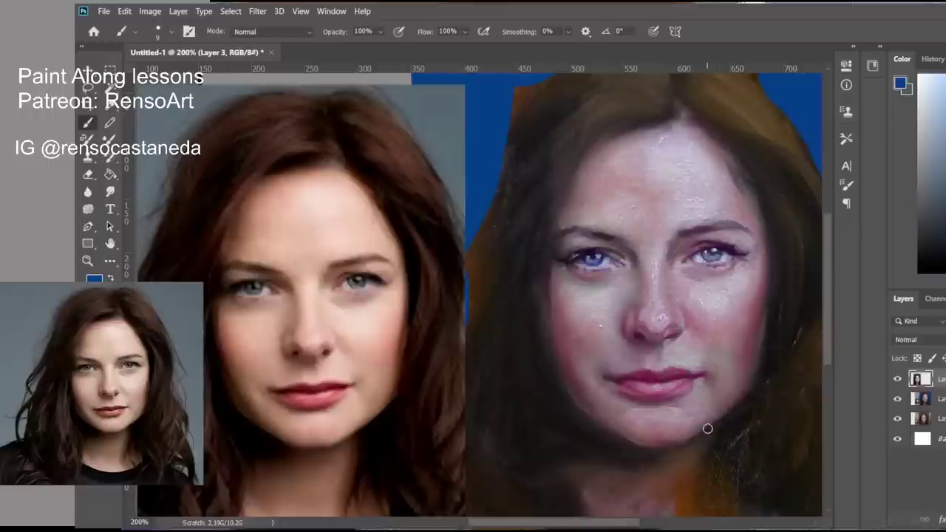
mouse_move(634, 259)
mouse_down()
mouse_move(634, 246)
mouse_move(633, 255)
mouse_up()
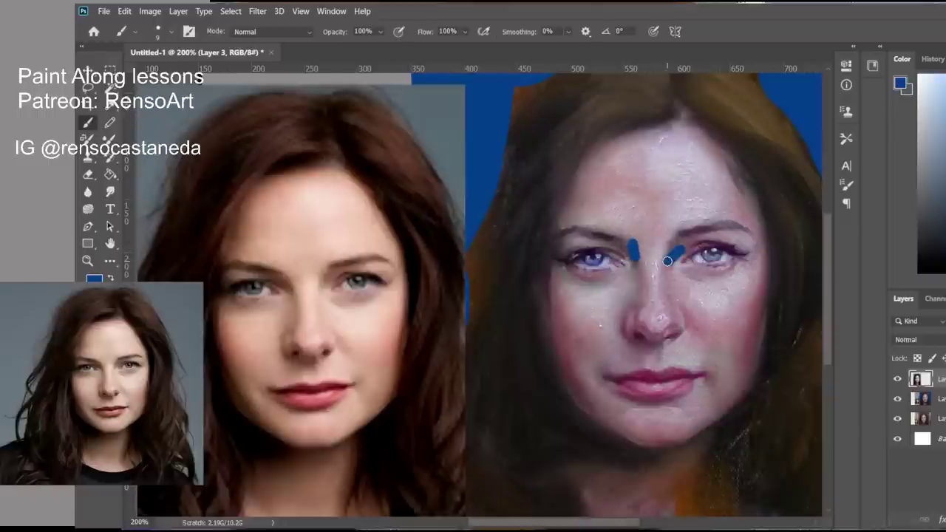
key(ctrl+z)
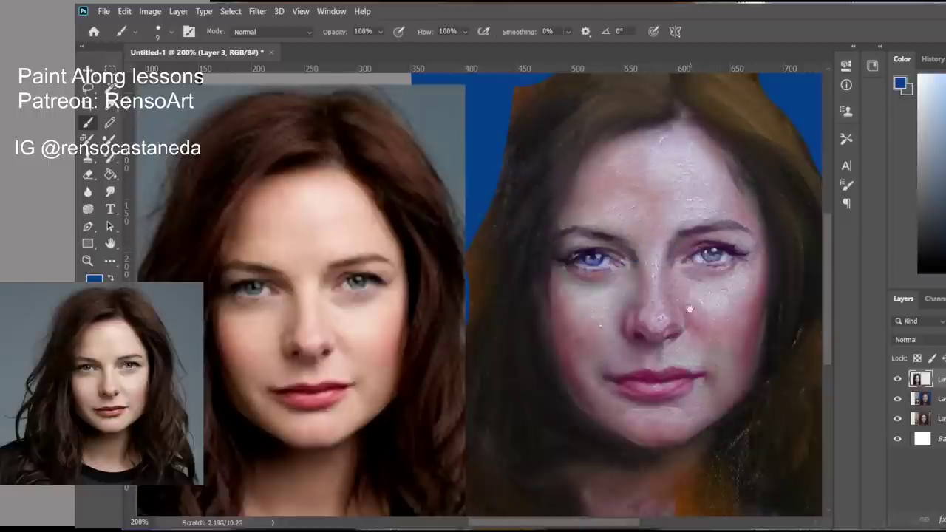
scroll(688, 319, up, 1)
mouse_move(687, 319)
mouse_down()
mouse_move(676, 303)
mouse_move(616, 292)
mouse_move(658, 290)
mouse_up()
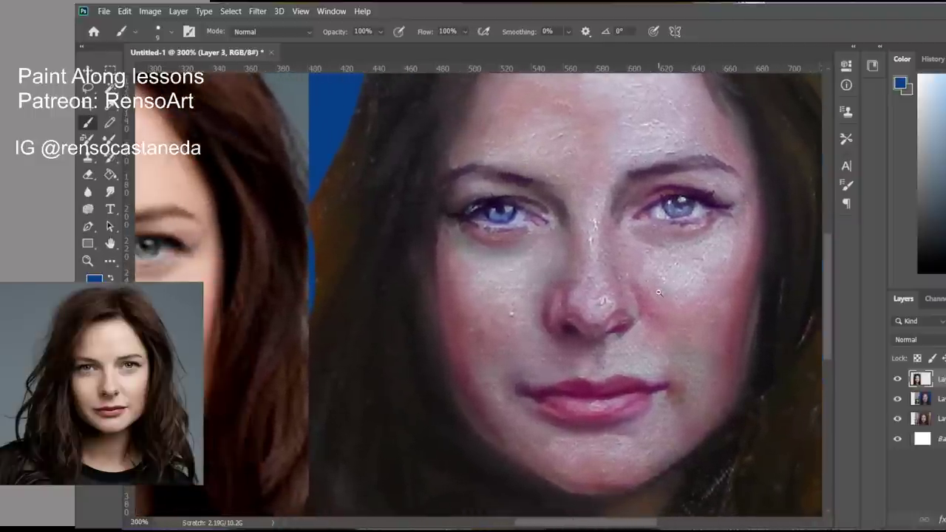
scroll(656, 294, down, 1)
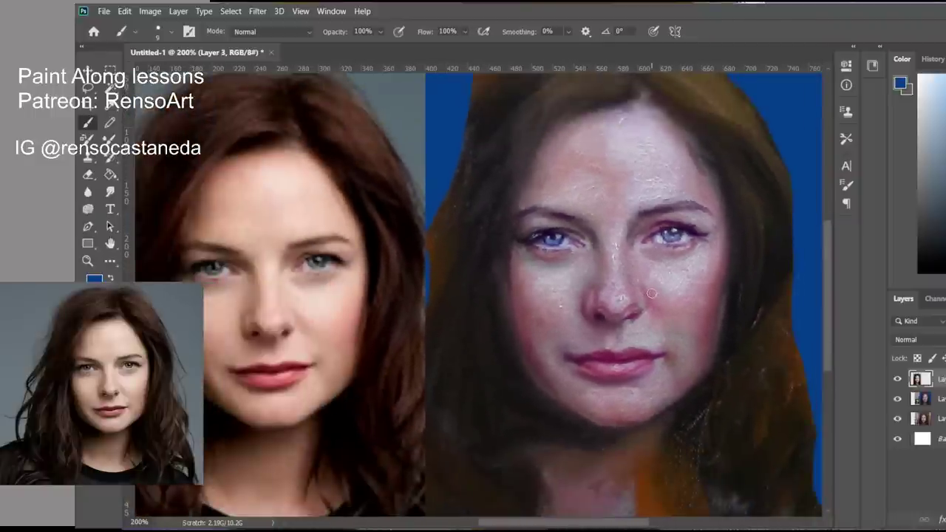
Flip the canvas horizontally and mark both edges of the painted cheeks and jaw with blue strokes, undoing each mark
key(ctrl+shift+h)
drag(459, 360, 559, 384)
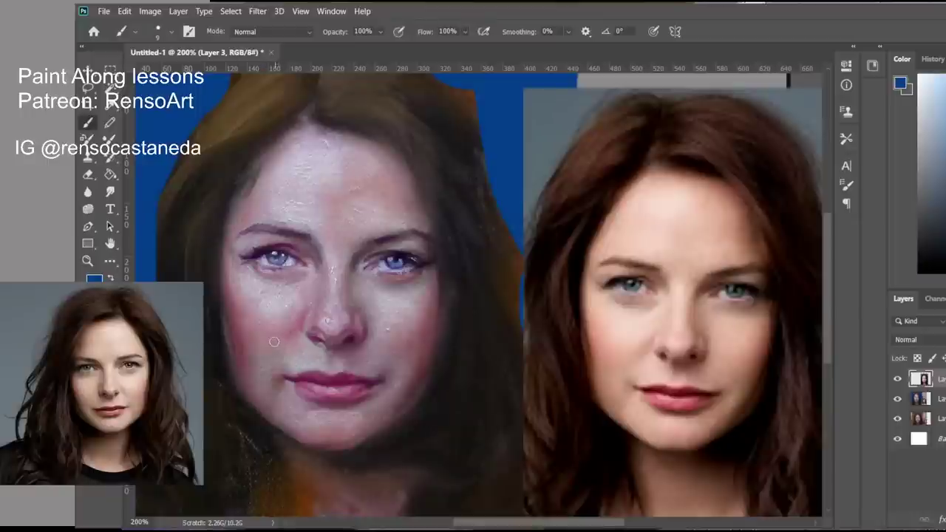
mouse_move(238, 331)
mouse_down()
mouse_move(230, 397)
mouse_move(266, 406)
mouse_move(293, 374)
mouse_move(278, 325)
mouse_move(218, 353)
mouse_move(218, 370)
mouse_move(304, 375)
mouse_up()
key(ctrl+z)
mouse_move(244, 319)
mouse_down()
mouse_move(226, 332)
mouse_move(239, 393)
mouse_up()
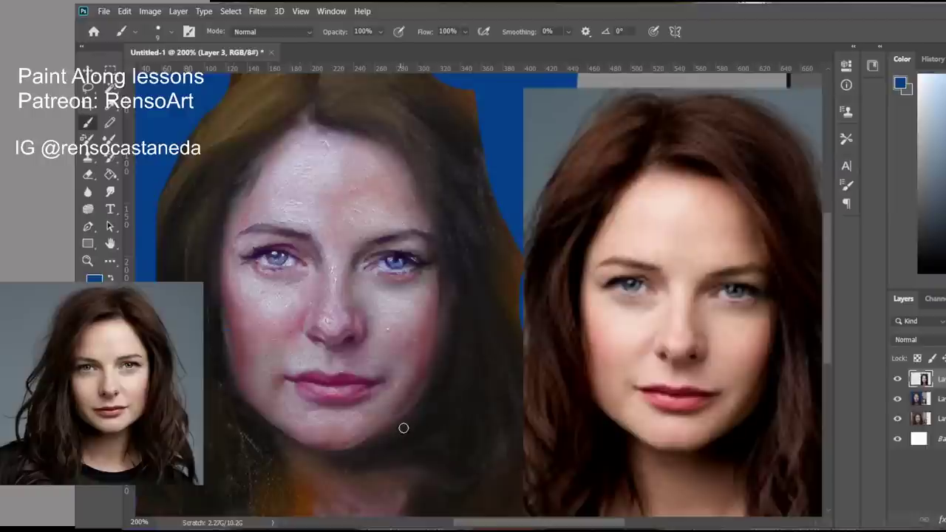
drag(437, 342, 378, 424)
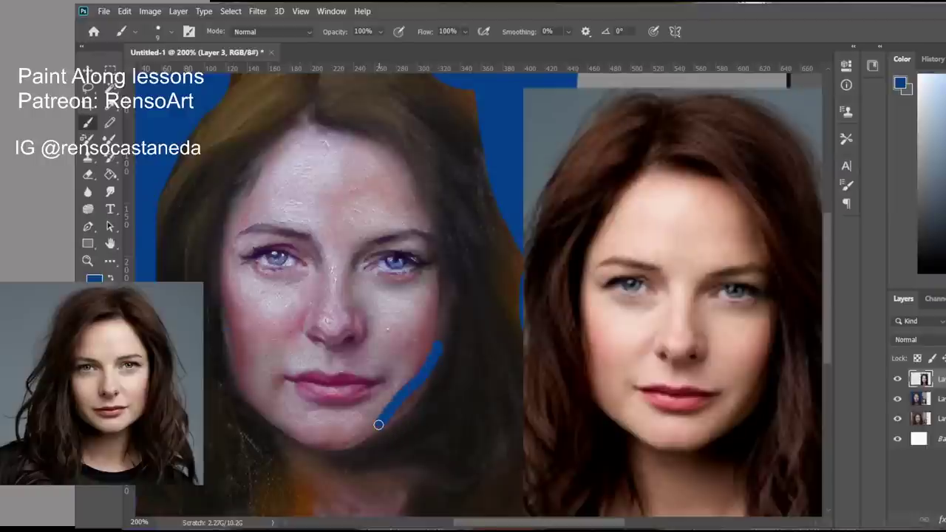
key(ctrl+z)
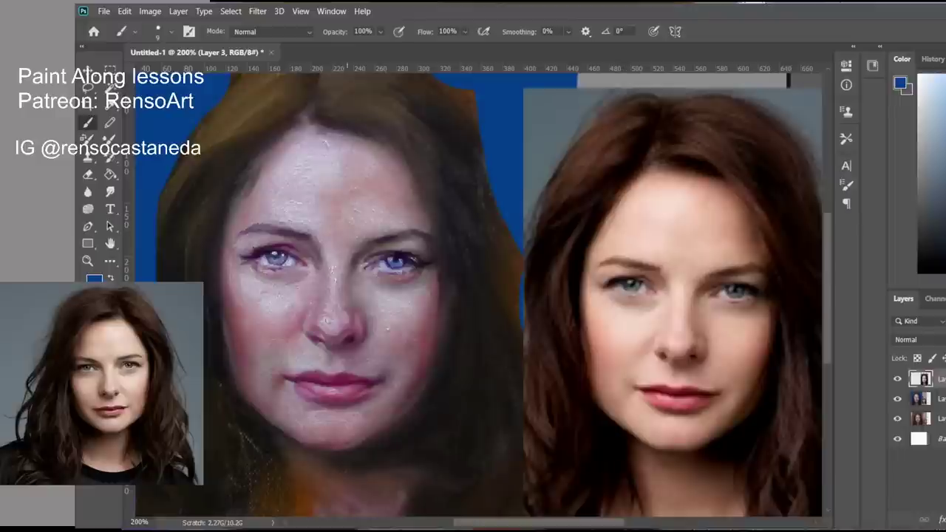
Mark the right side of the painted nose down to its base in blue, undo the mark, and flip the canvas back
mouse_move(355, 281)
mouse_down()
mouse_move(362, 321)
mouse_move(340, 350)
mouse_up()
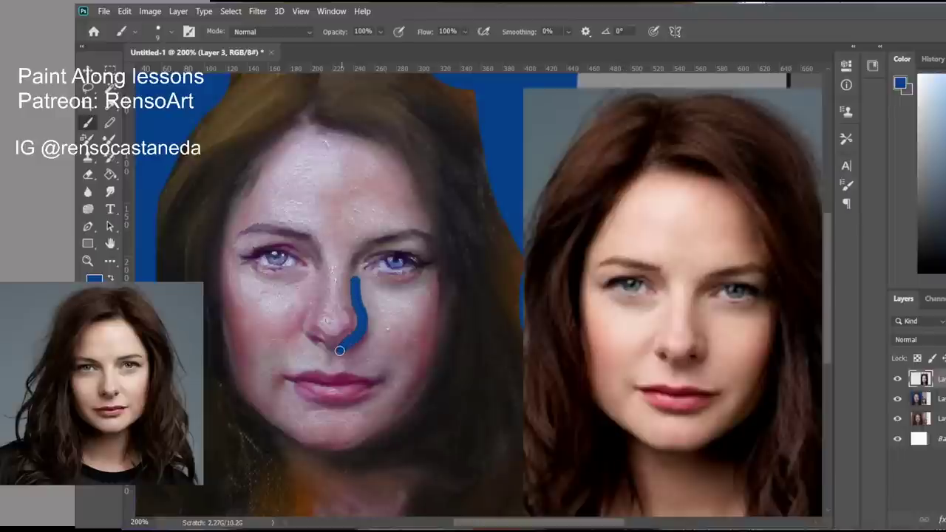
key(ctrl+z)
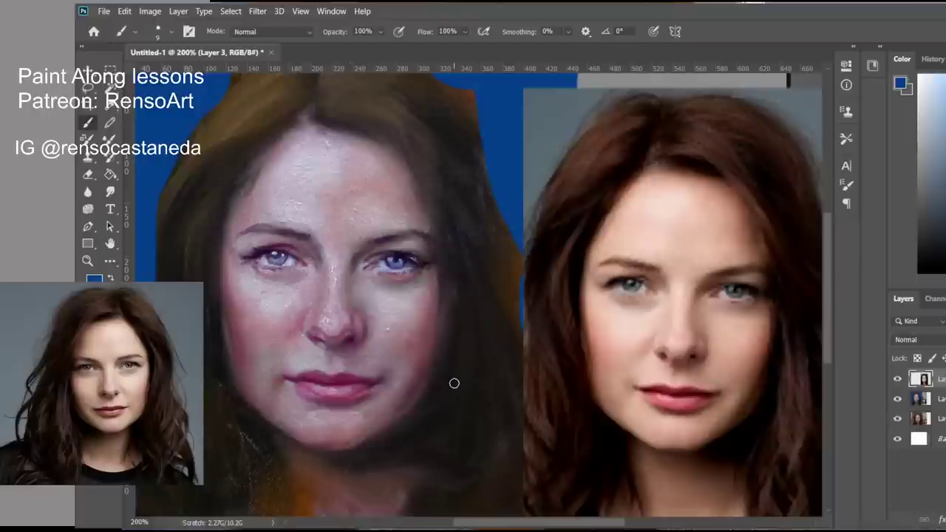
key(ctrl+shift+h)
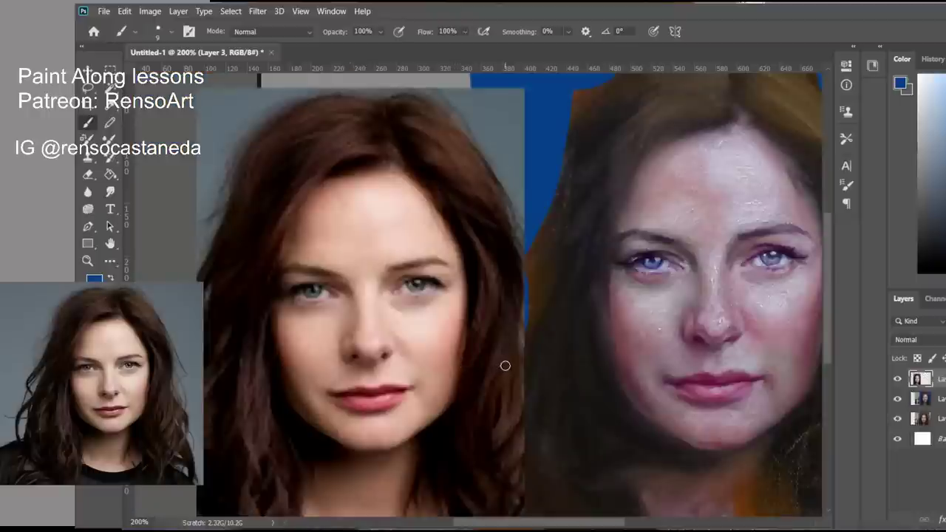
Undo the enlarged reference photo's placement and the blue strokes around the hair, back to the painting's original orange background
scroll(507, 363, down, 2)
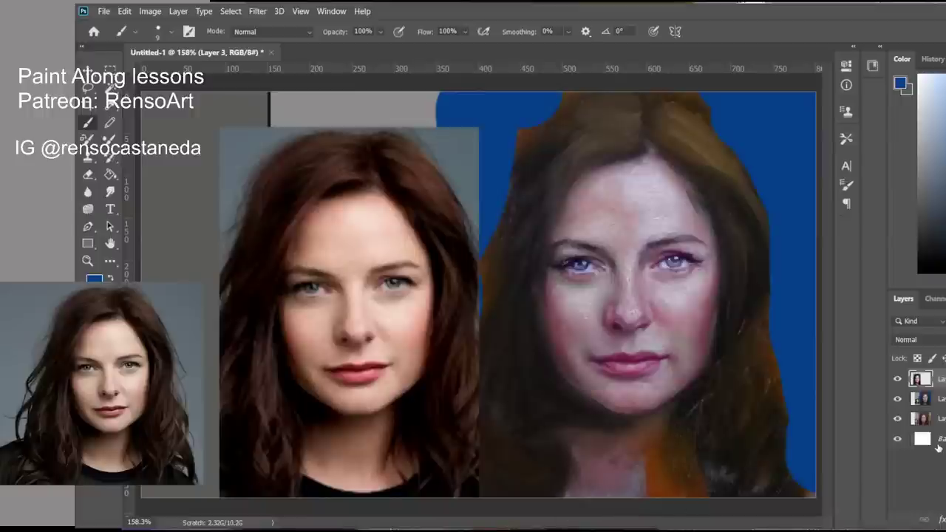
key(ctrl+z)
key(ctrl+z)
key(ctrl+z)
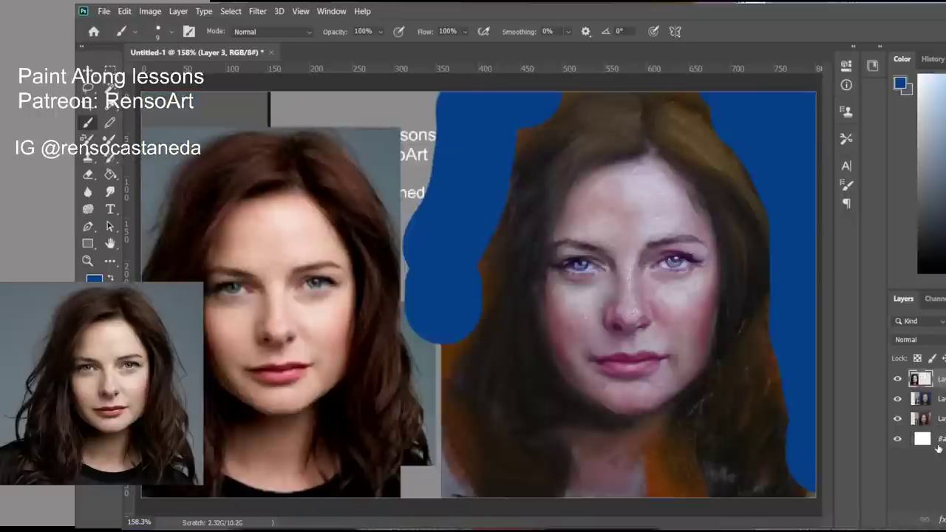
key(ctrl+z)
key(ctrl+z)
key(ctrl+z)
key(ctrl+z)
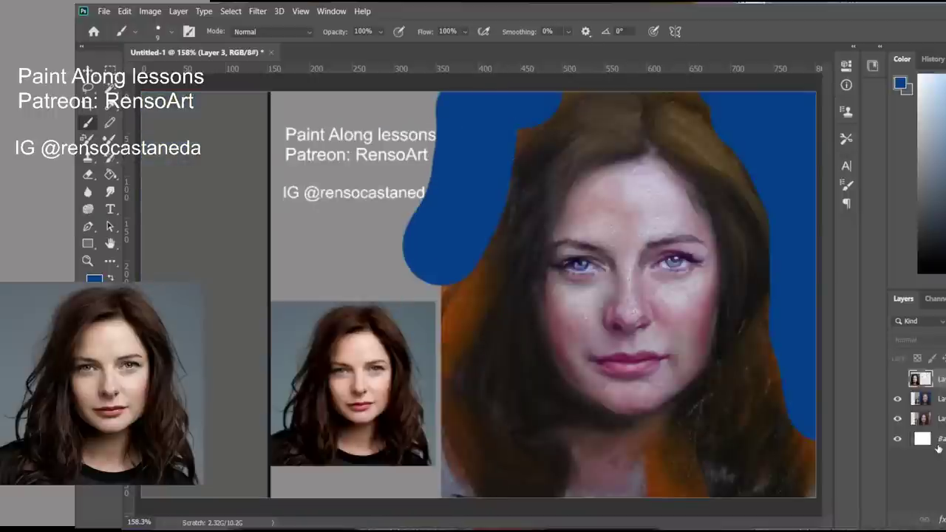
key(ctrl+z)
key(ctrl+z)
key(ctrl+z)
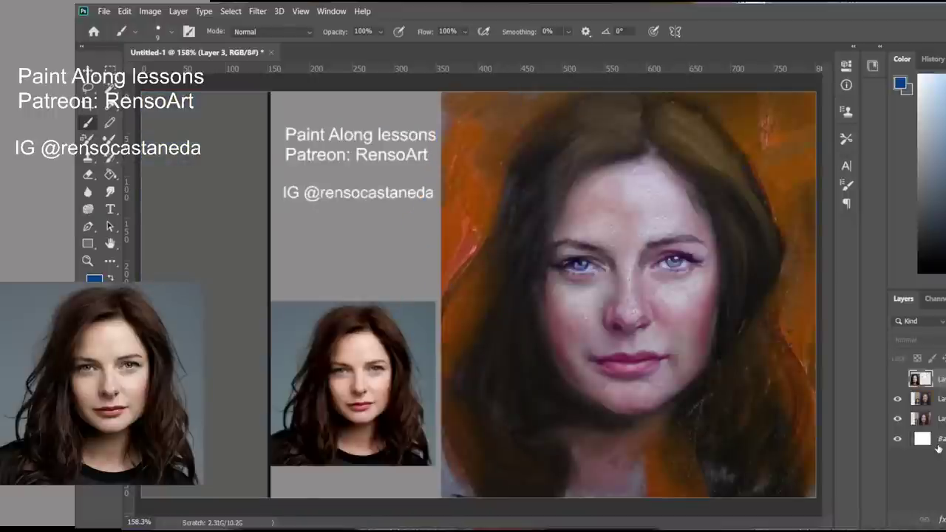